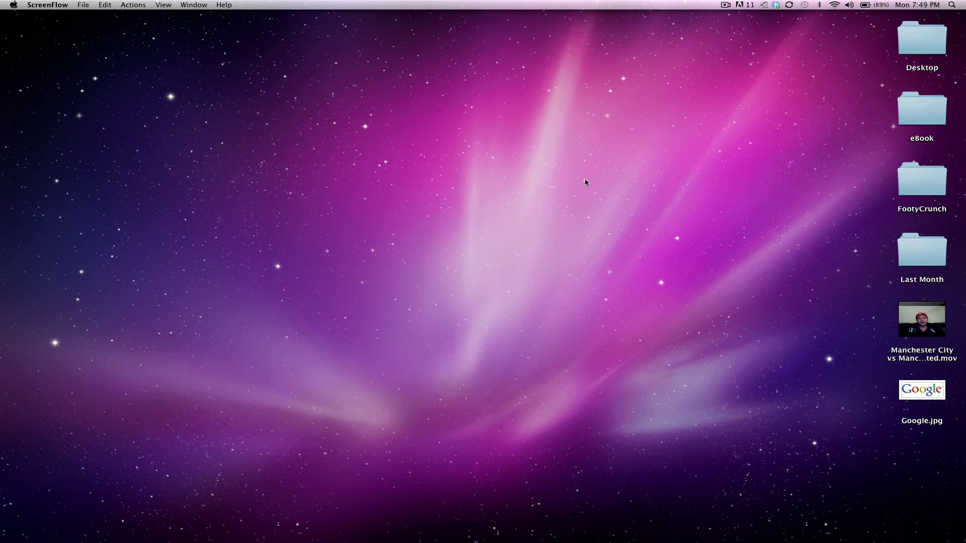
Launch Pages and create a new document from the Blank template
mouse_move(368, 540)
click(341, 513)
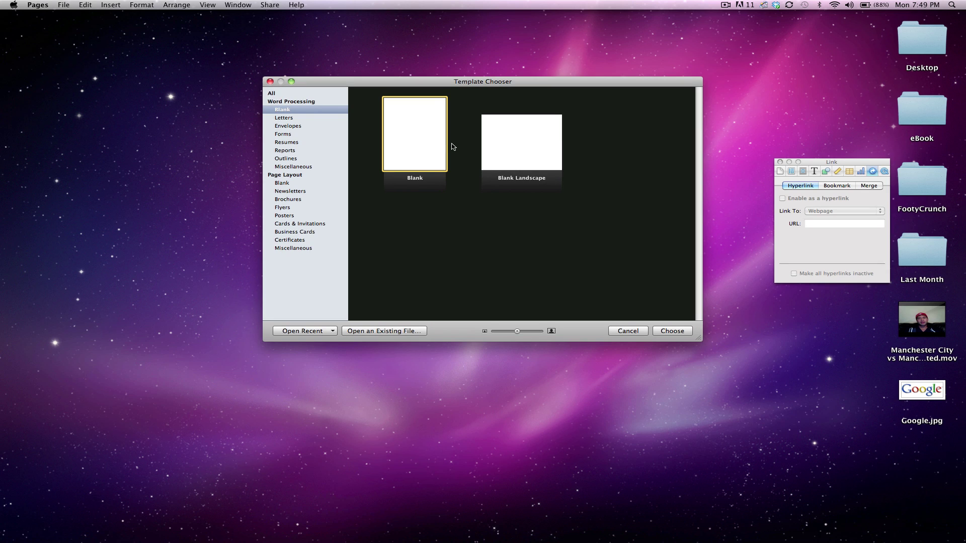
double_click(416, 135)
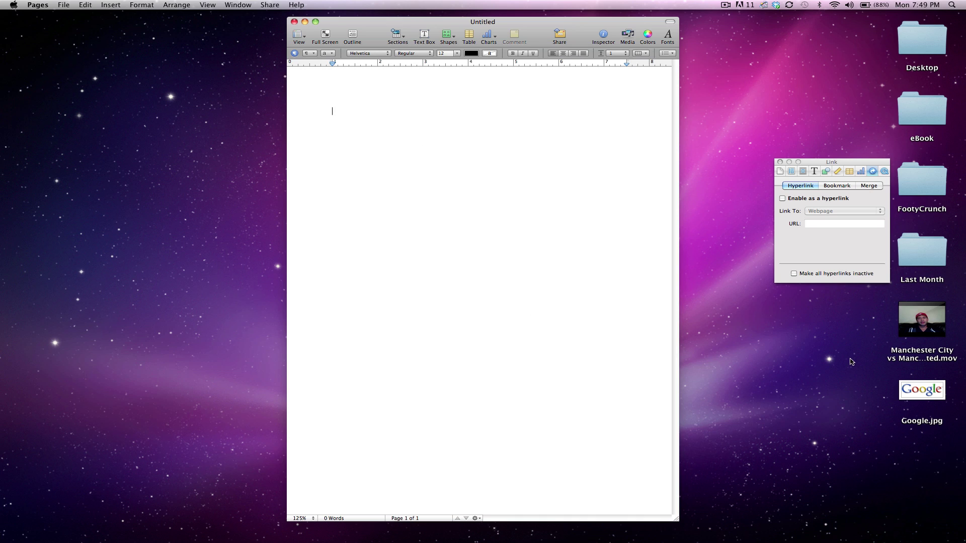
Drag Google.jpg onto the page, enlarge it, and move it down toward the middle
click(929, 395)
drag(930, 395, 478, 156)
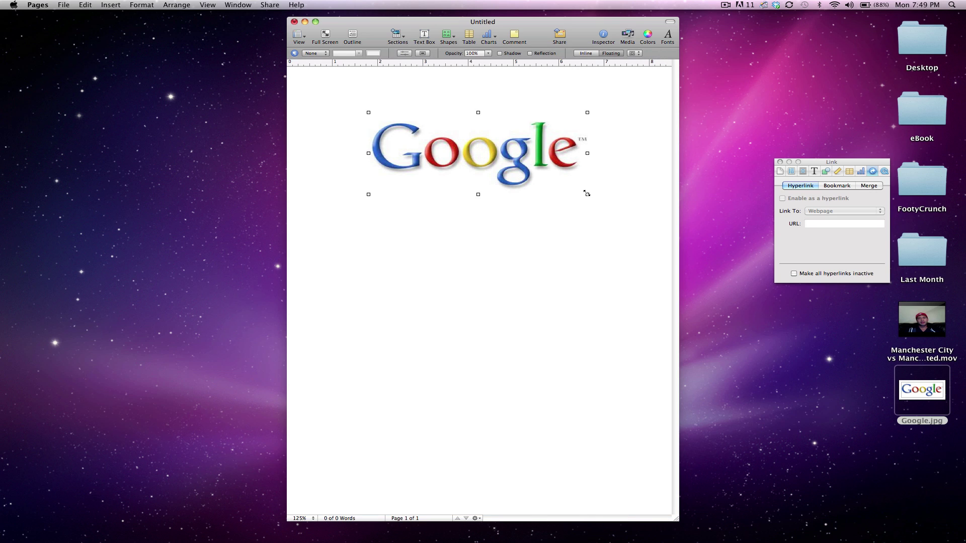
drag(586, 194, 488, 208)
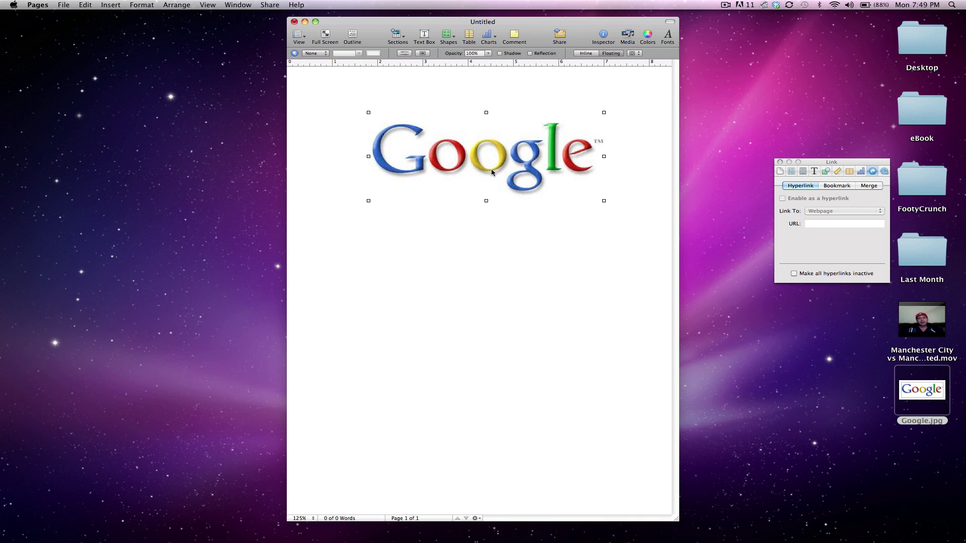
drag(494, 168, 489, 246)
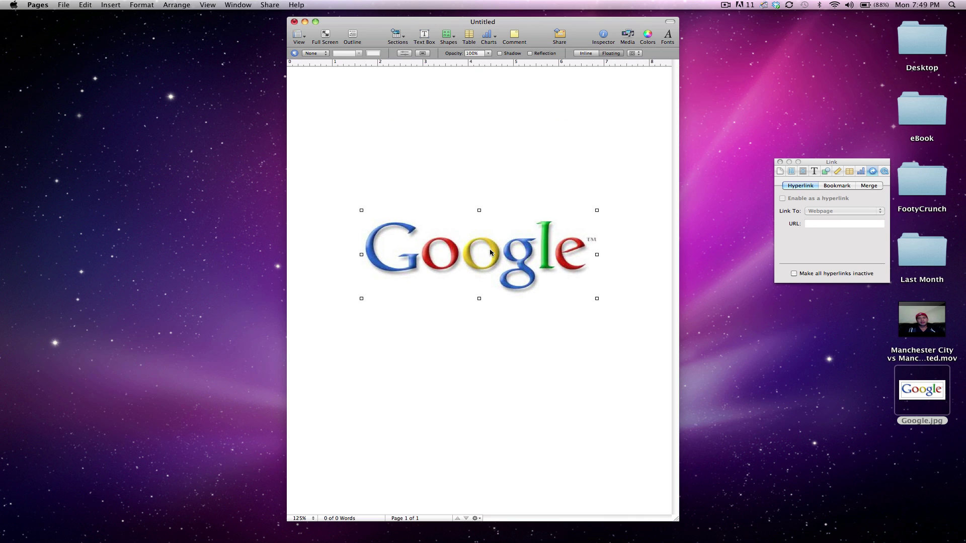
click(463, 105)
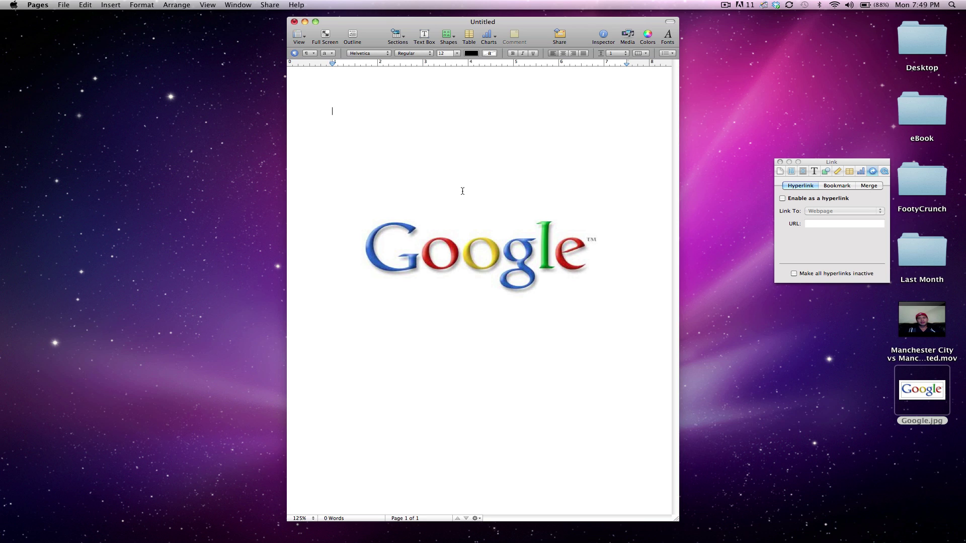
Type the intro sentence about hyperlinking an image in Pages and make it bold 24 pt
text(Hey what's up guys, ths s is a video tutorial on how)
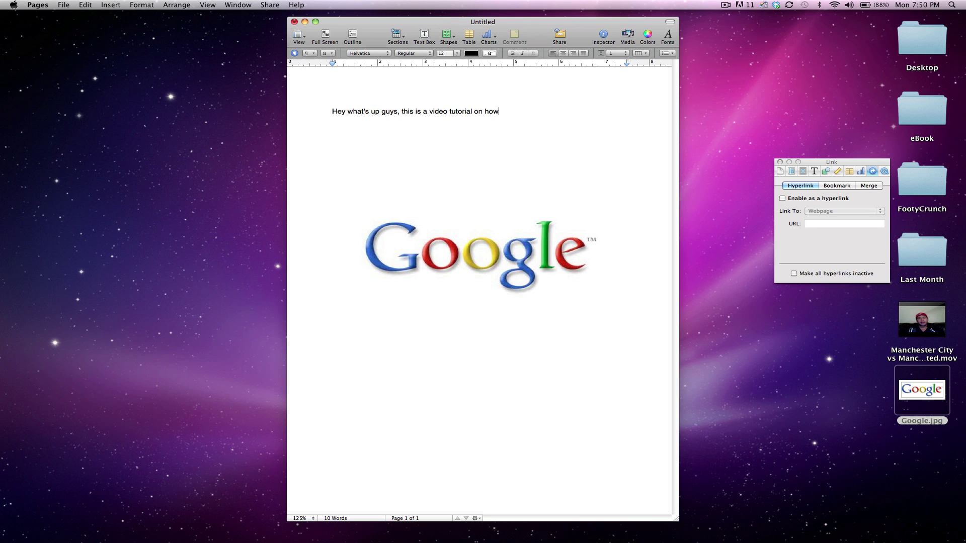
text( to hyperlink an image in pages!)
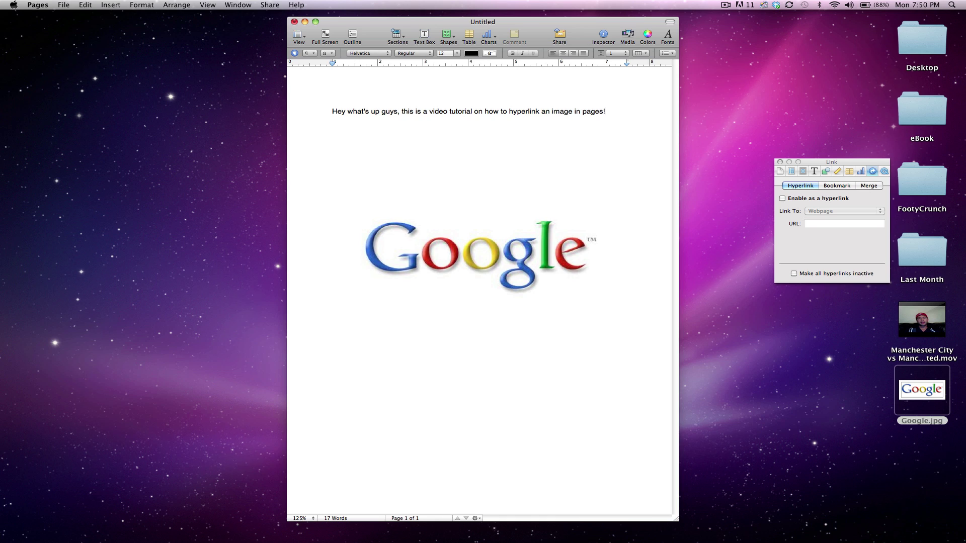
key(super+a)
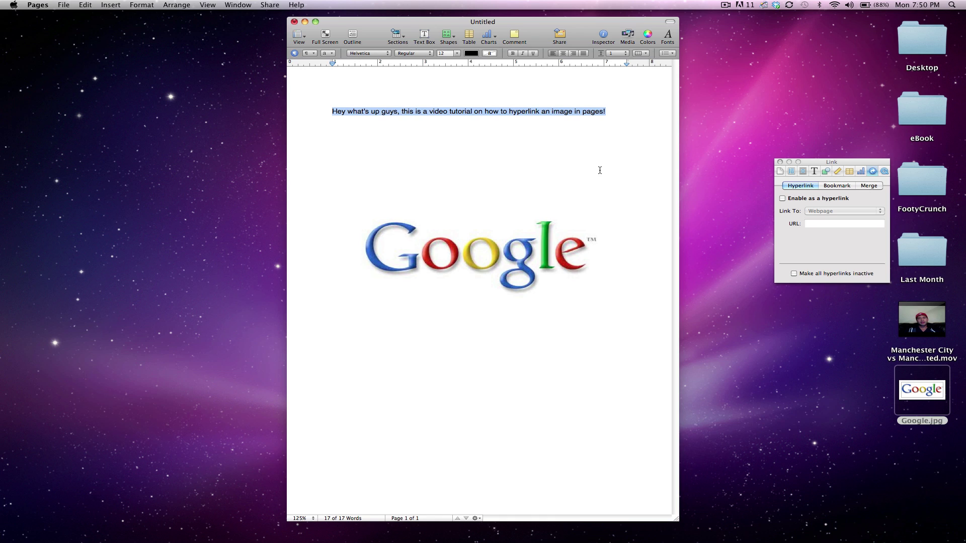
key(super+b)
key(super+plus)
key(super+plus)
key(super+plus)
key(super+plus)
key(super+plus)
key(super+plus)
key(super+plus)
key(super+plus)
key(super+plus)
key(super+plus)
key(super+plus)
key(super+plus)
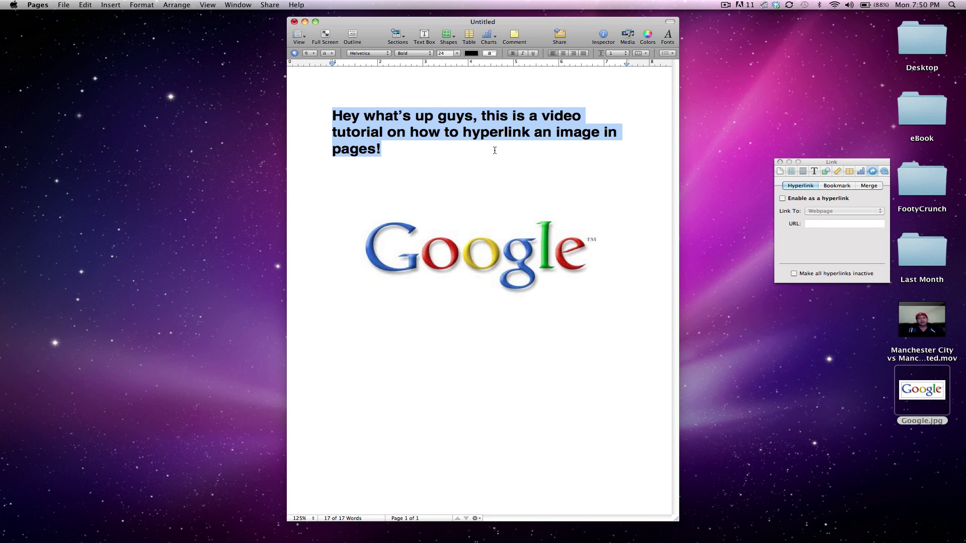
click(468, 153)
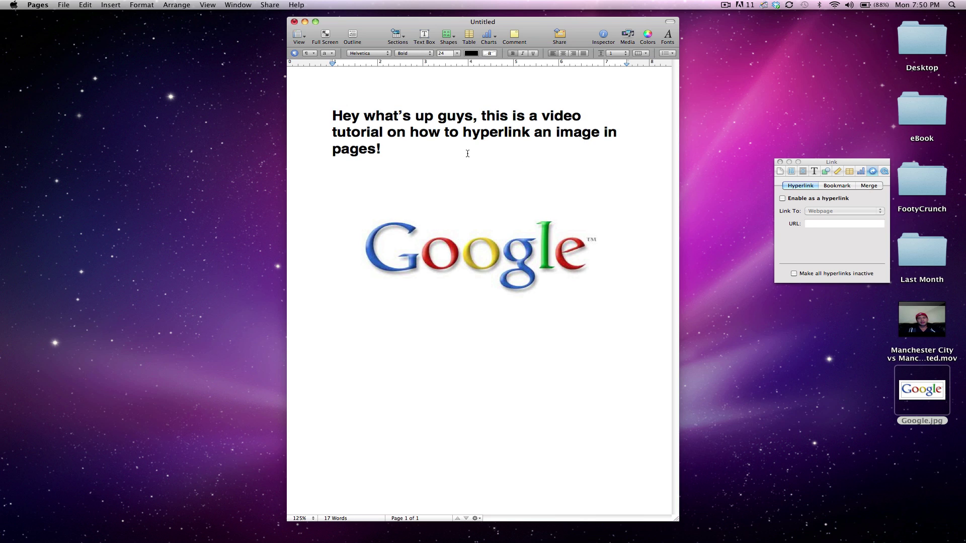
click(488, 255)
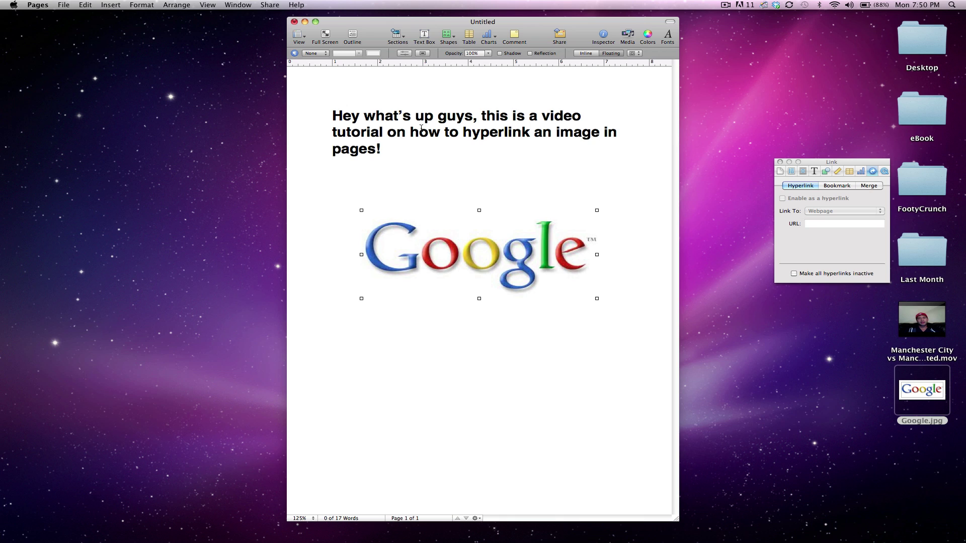
click(111, 5)
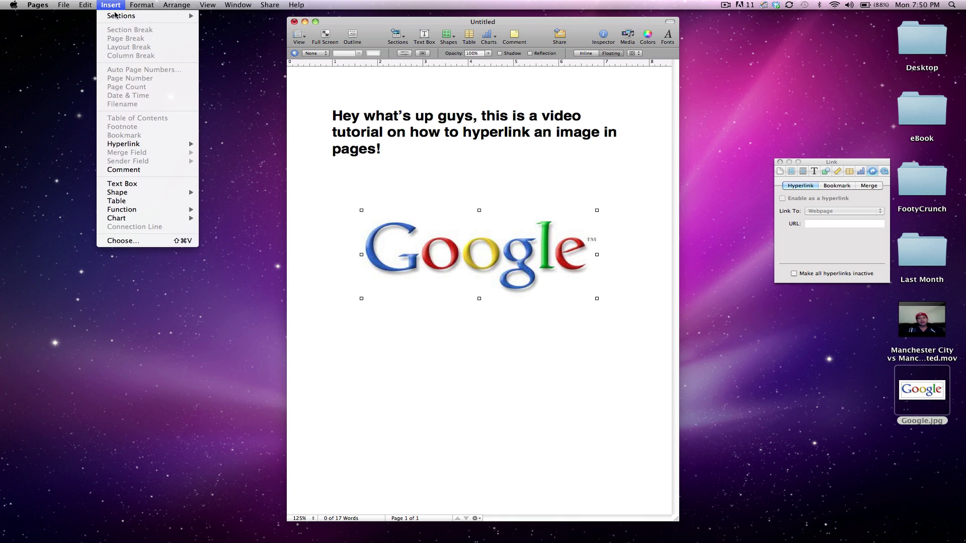
mouse_move(153, 148)
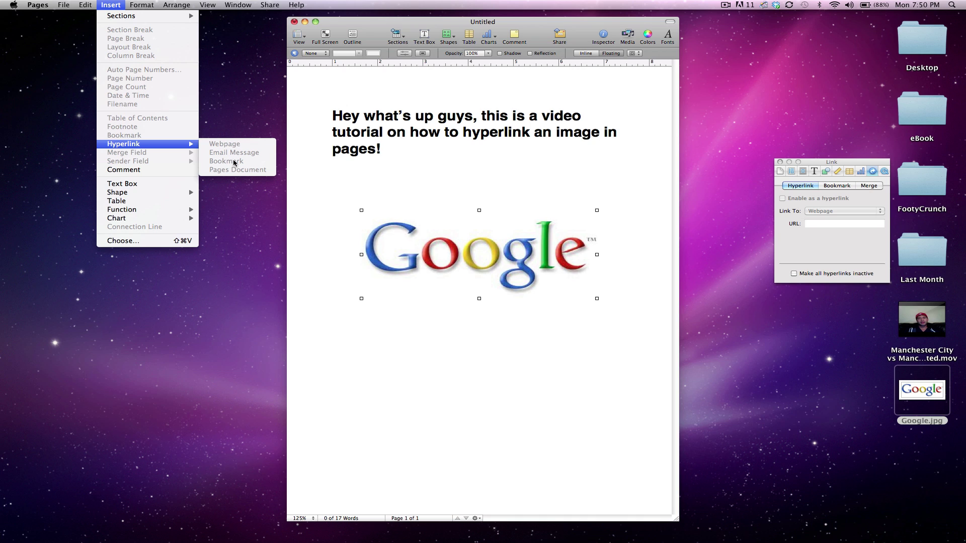
click(602, 160)
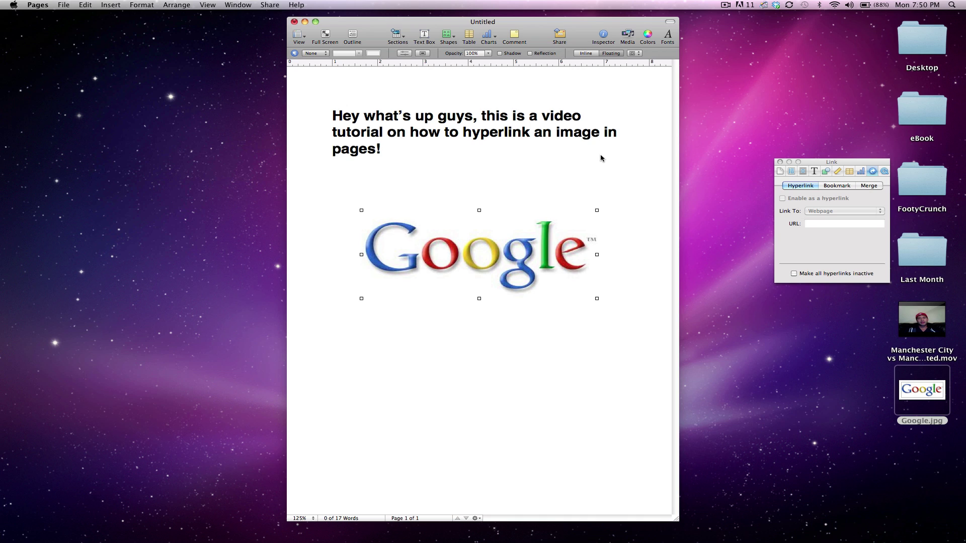
click(563, 168)
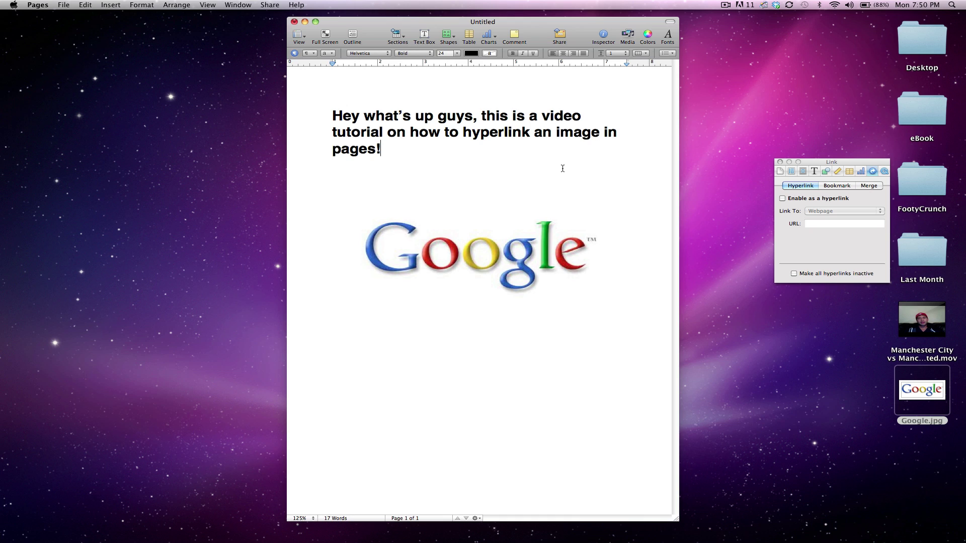
Add a text box, move it below the Google logo, and delete its placeholder text
click(423, 37)
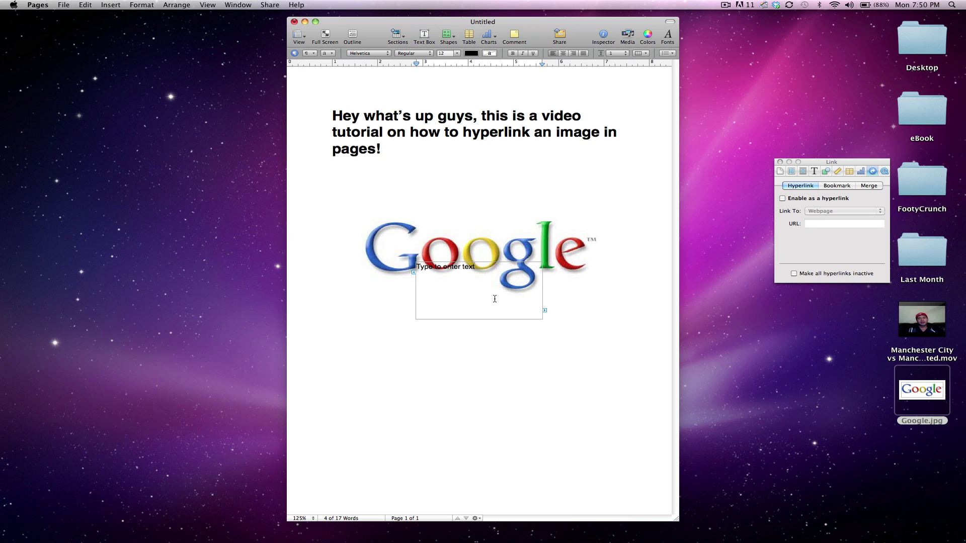
click(493, 341)
click(495, 312)
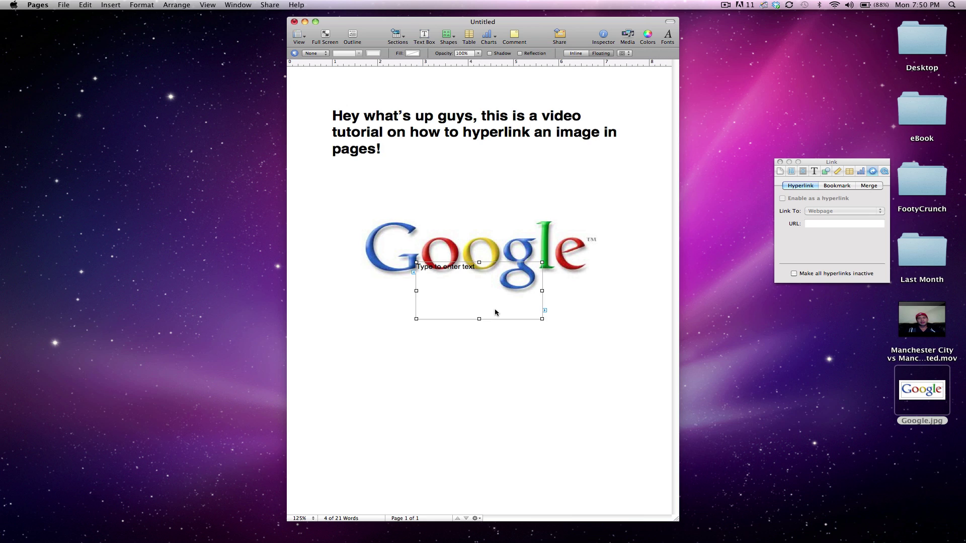
drag(495, 312, 493, 355)
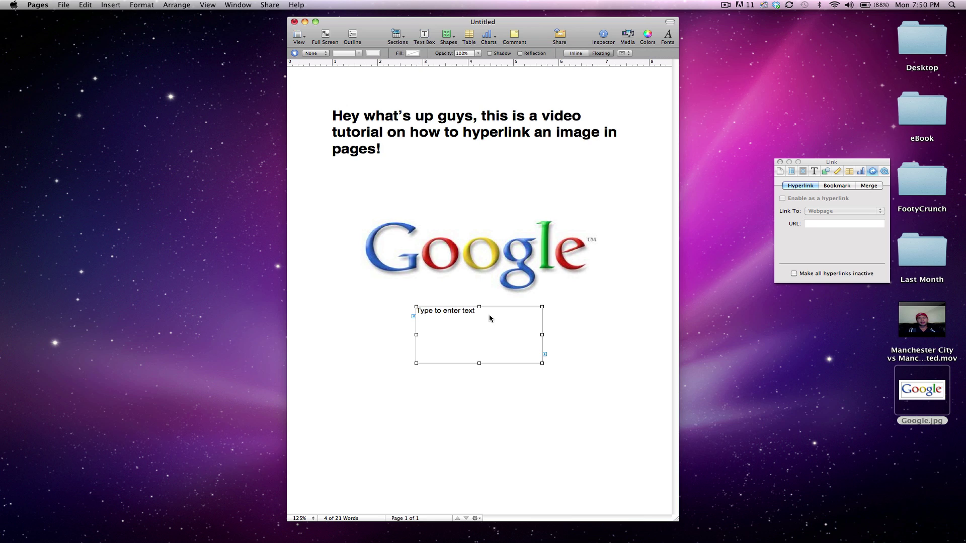
click(487, 316)
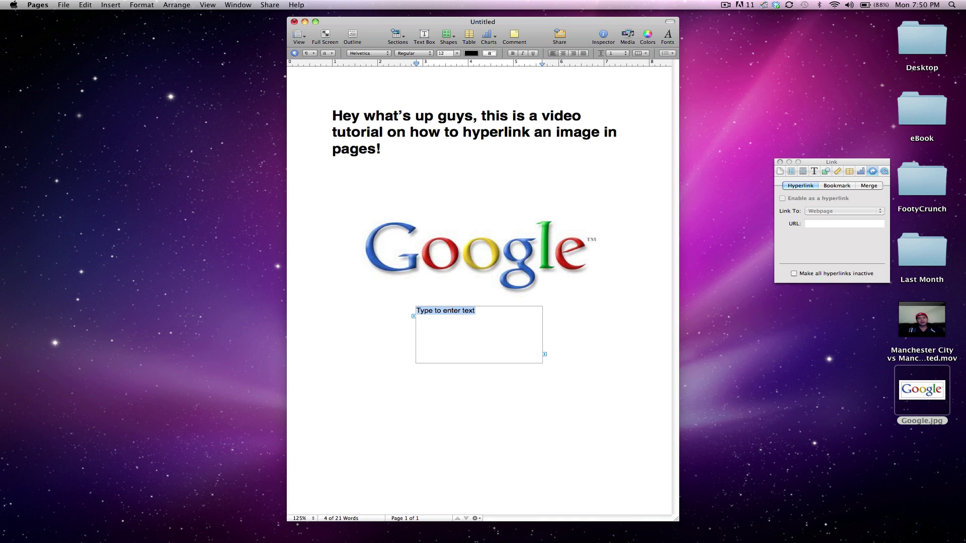
key(BackSpace)
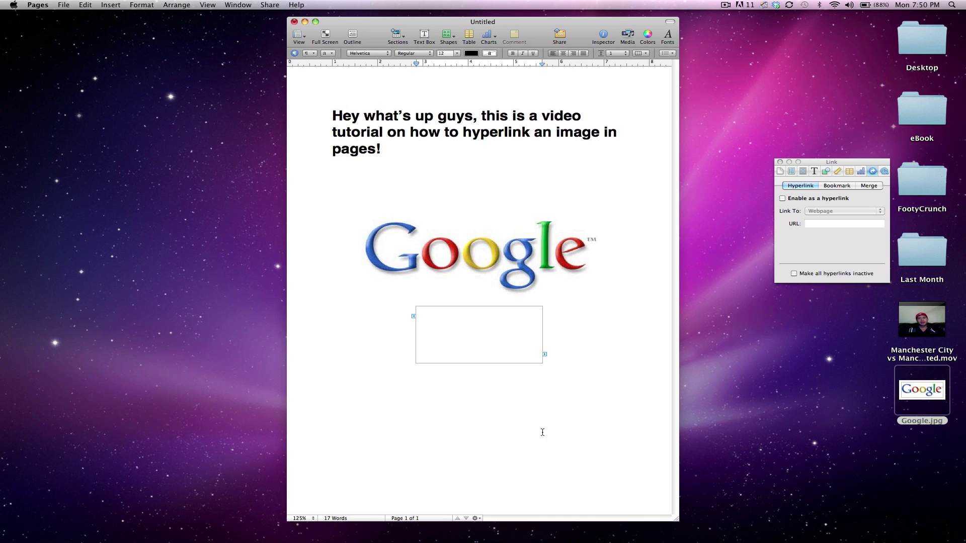
Enlarge the empty text box to about 4.82 × 2.40 in and reposition it by the logo
click(549, 431)
click(501, 335)
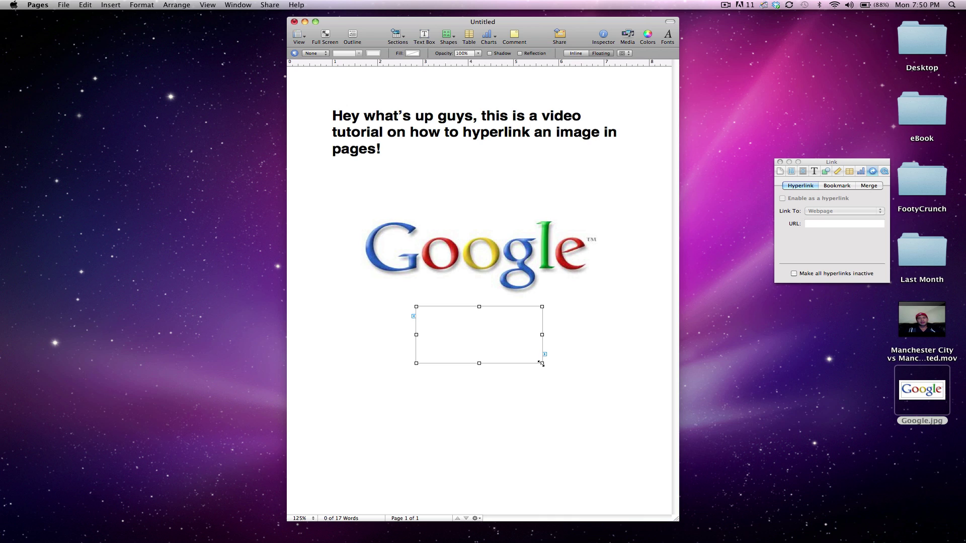
drag(540, 363, 650, 405)
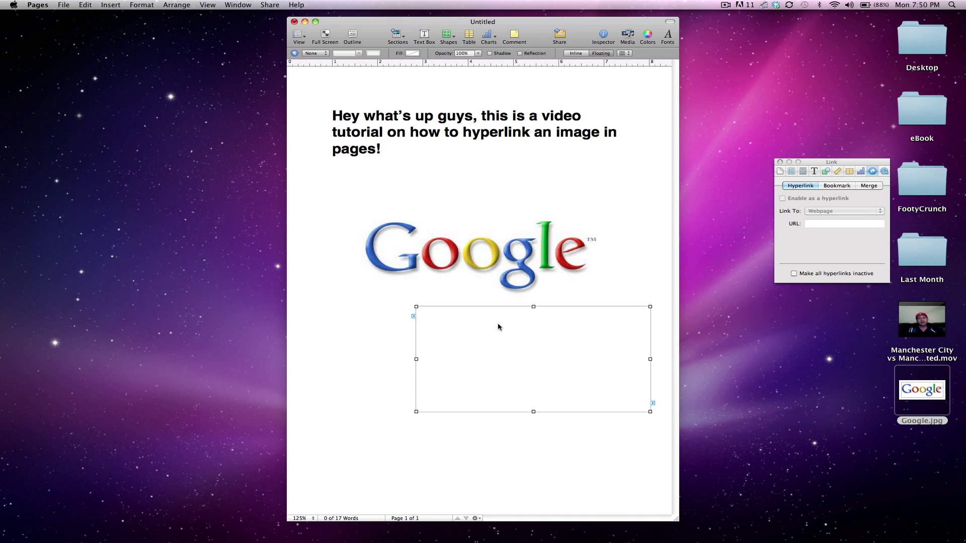
drag(501, 329, 451, 343)
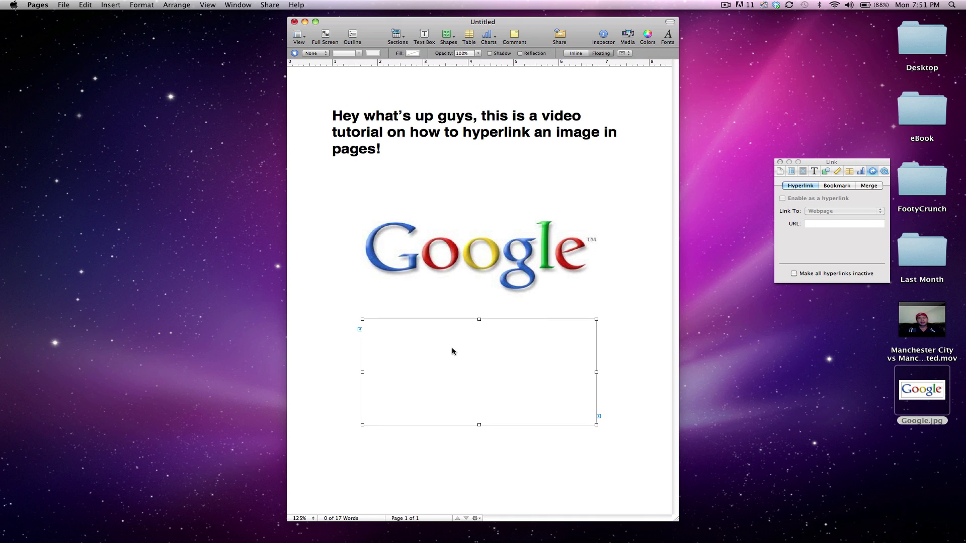
Set the text box to 64 pt red and fill it with a long row of lowercase i's
click(452, 350)
click(457, 53)
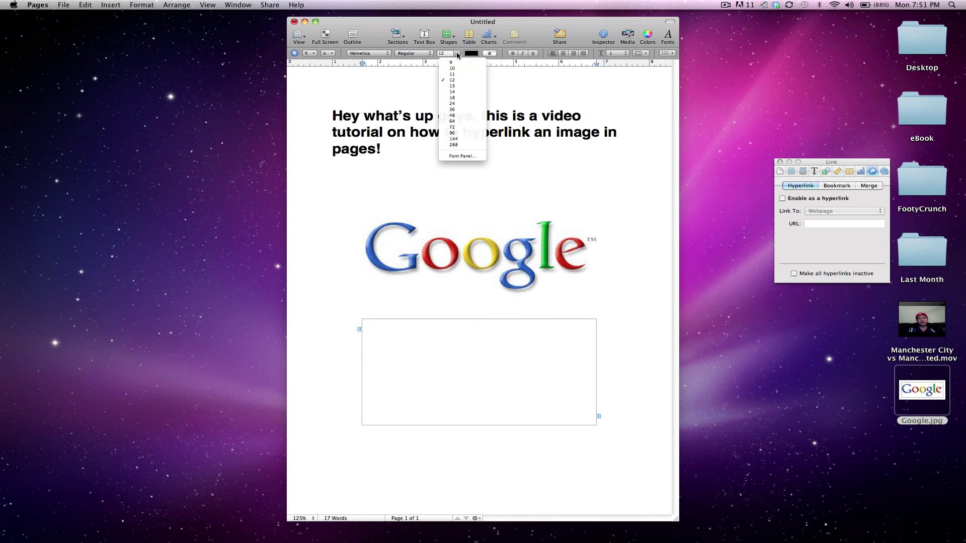
click(456, 121)
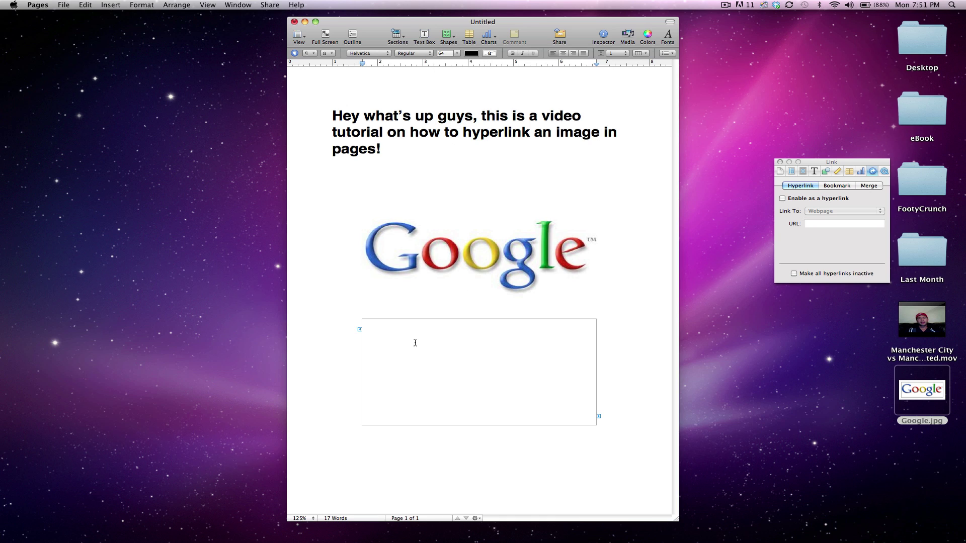
click(471, 53)
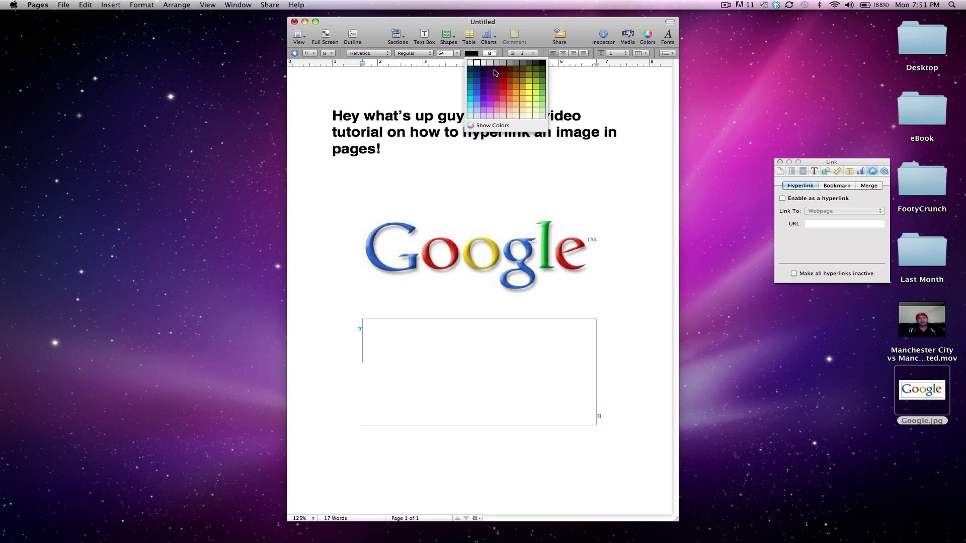
click(503, 90)
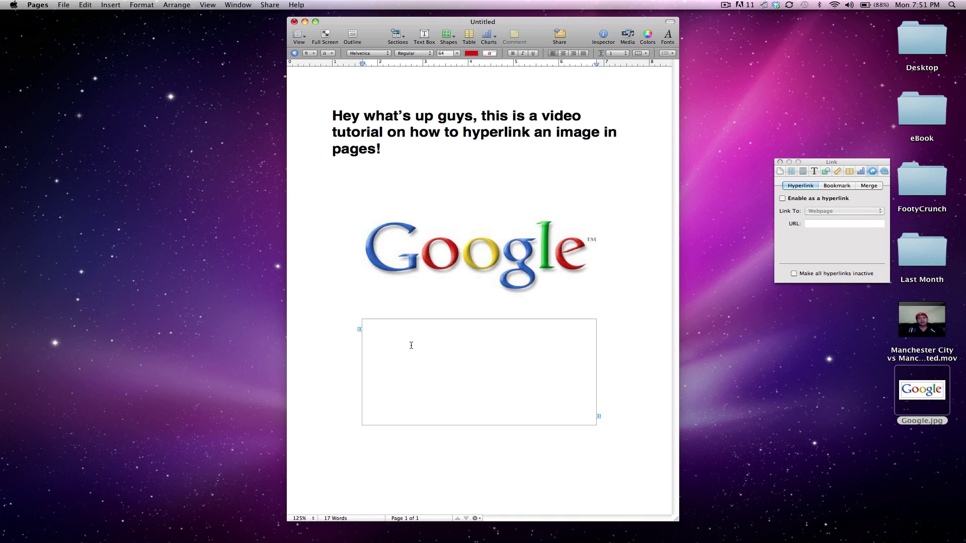
text(iiiiiiiiiiiiiiiii)
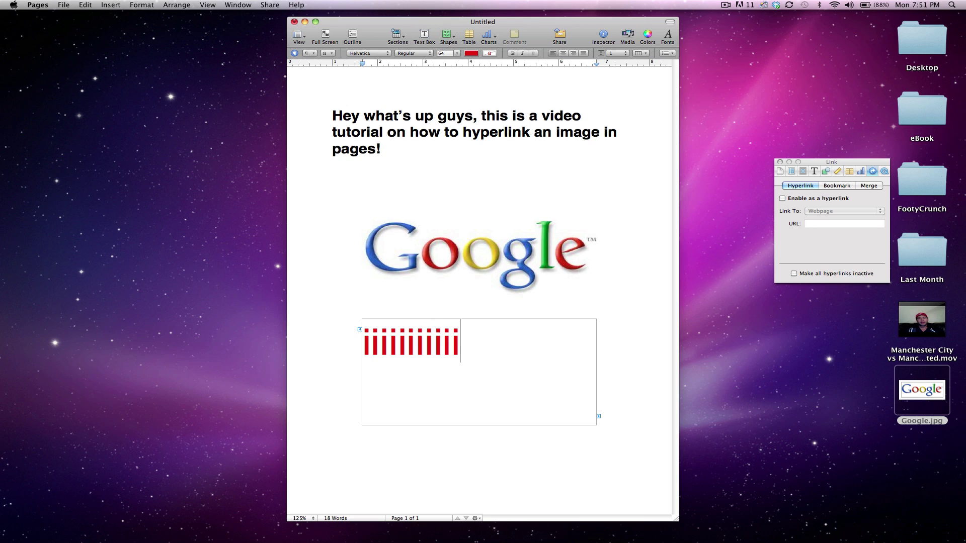
text(iiiiiiiiiiiiiiiiiiiiiiiiiiiiii)
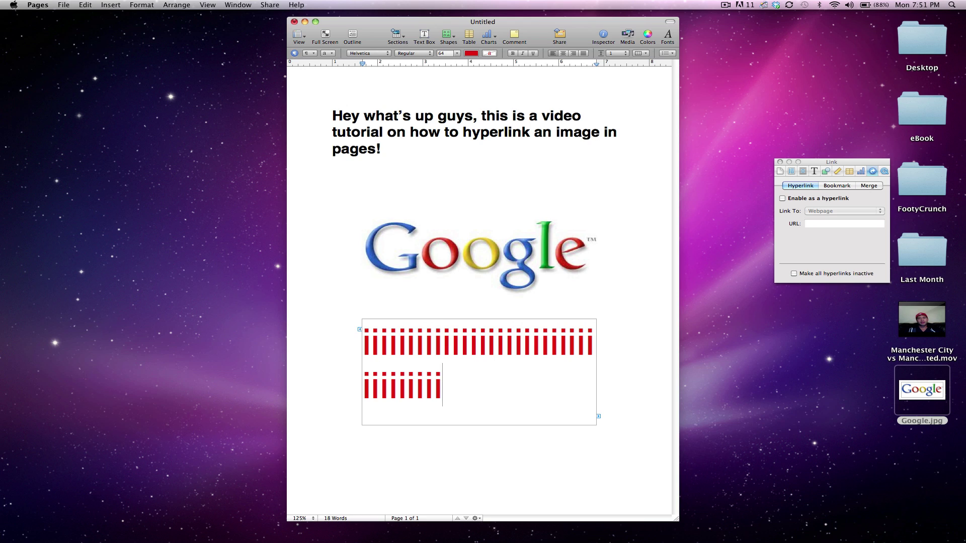
text(iiiiiiiiiiiiiiiii)
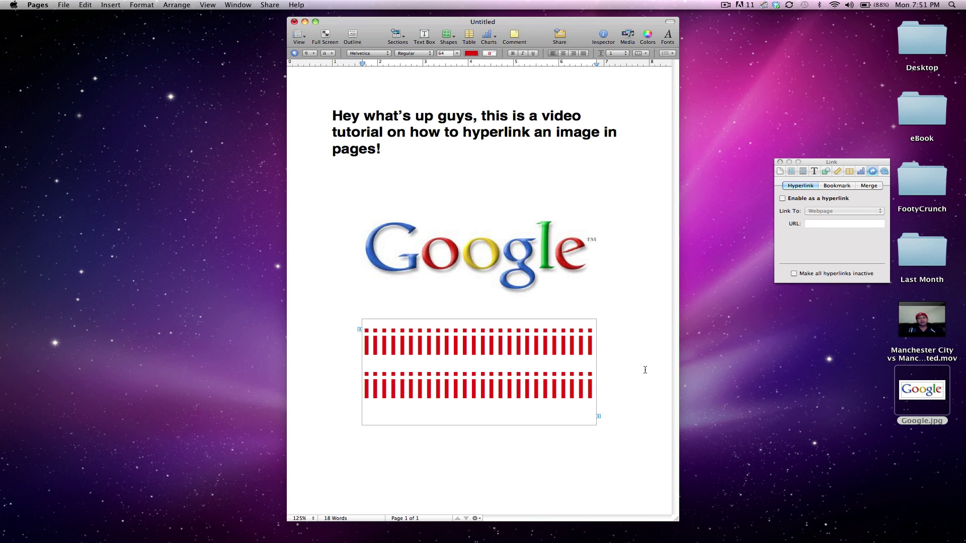
Drag the red 'i' text box up over the Google logo and select its text
click(640, 400)
drag(540, 343, 538, 235)
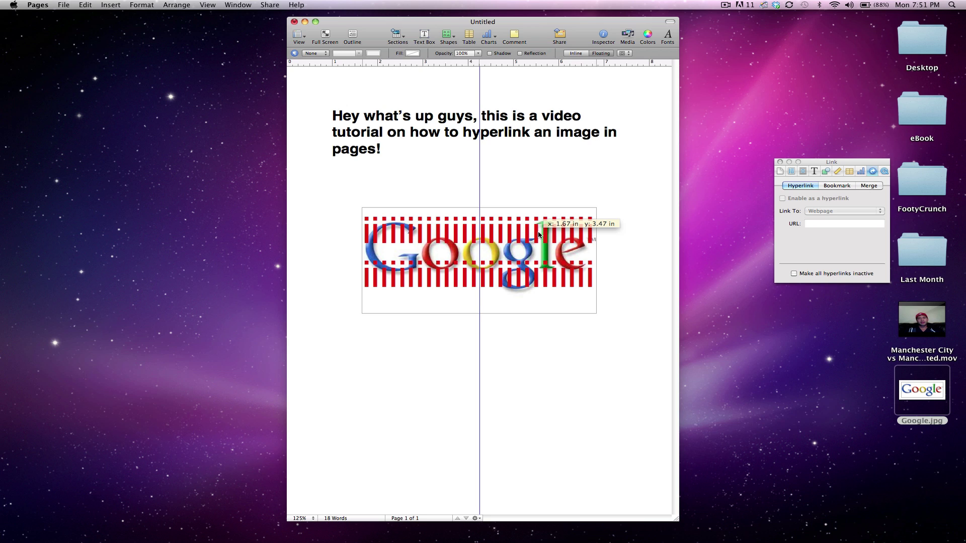
drag(539, 233, 540, 232)
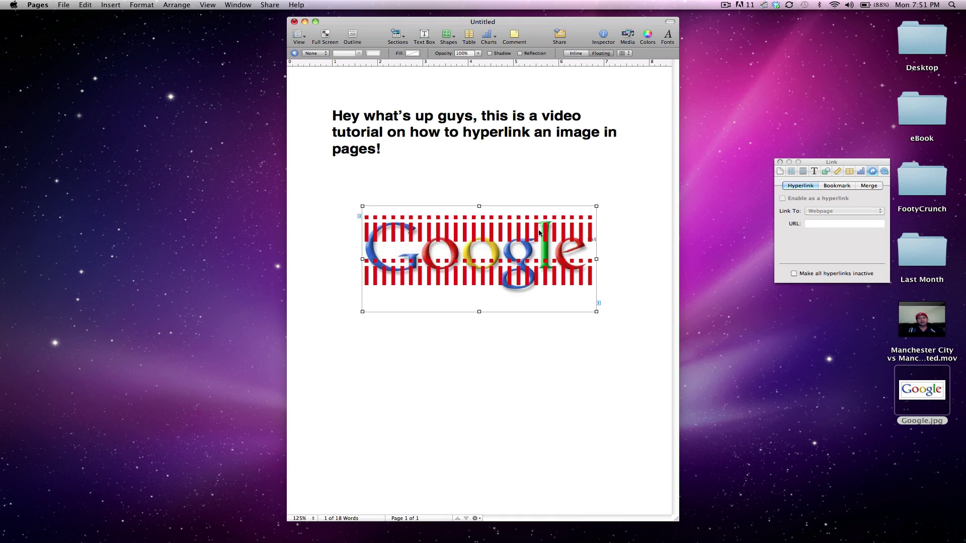
double_click(507, 266)
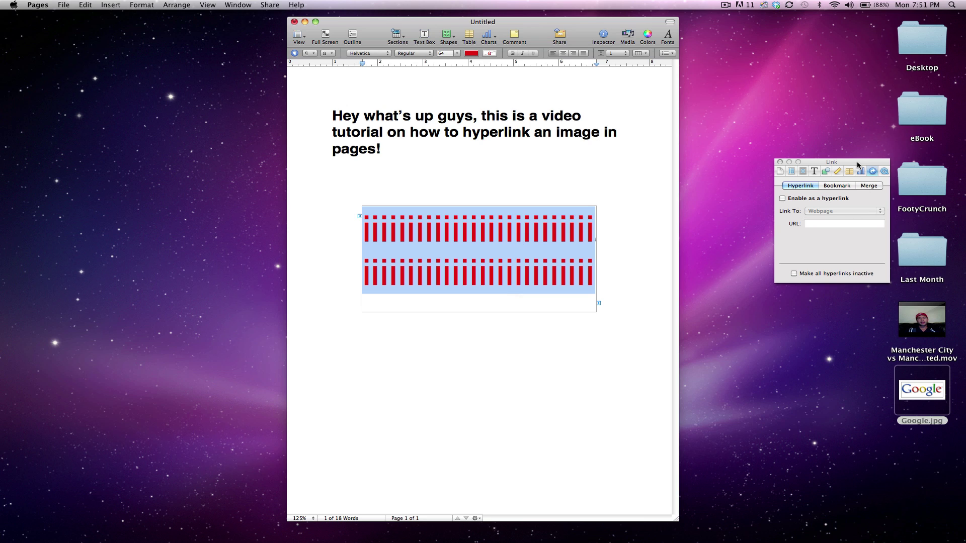
drag(854, 165, 793, 163)
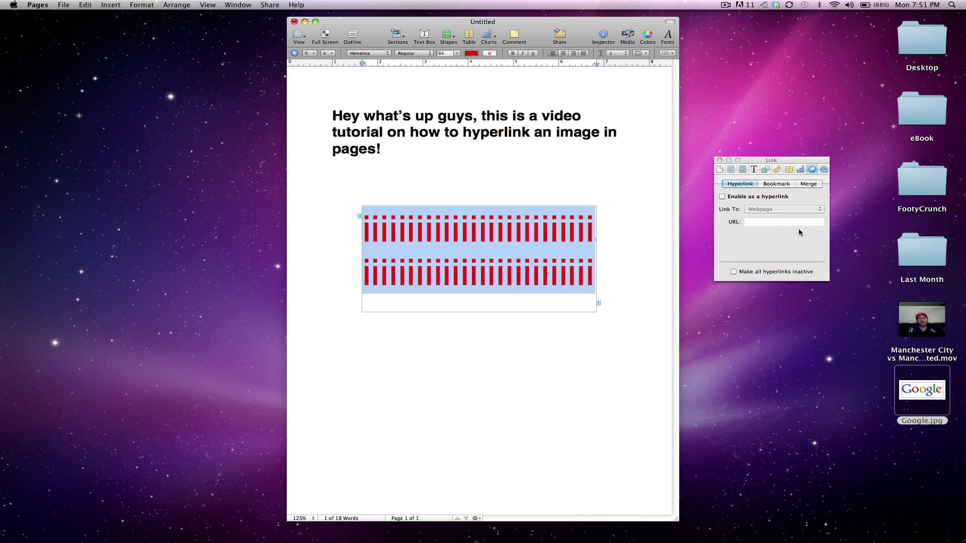
click(722, 196)
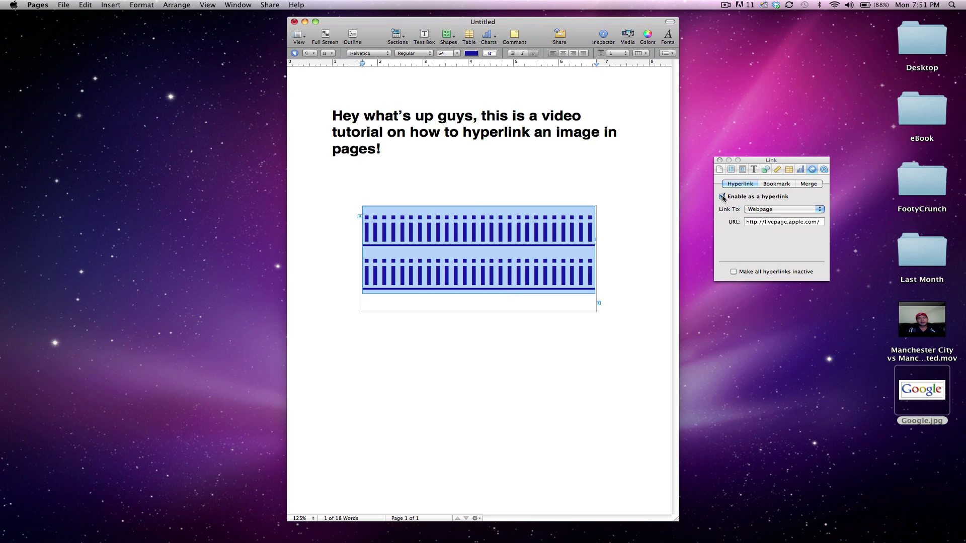
click(785, 222)
double_click(784, 222)
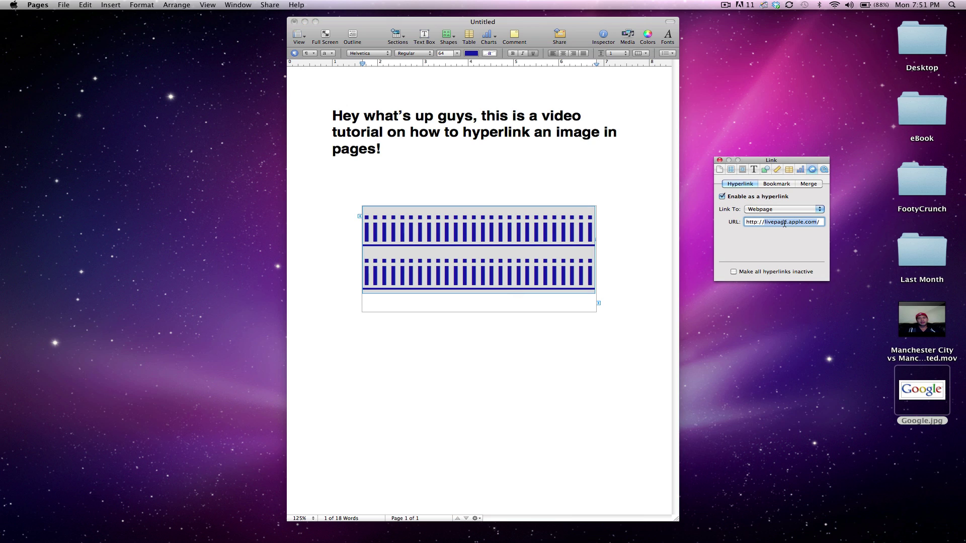
text(google.com)
click(606, 170)
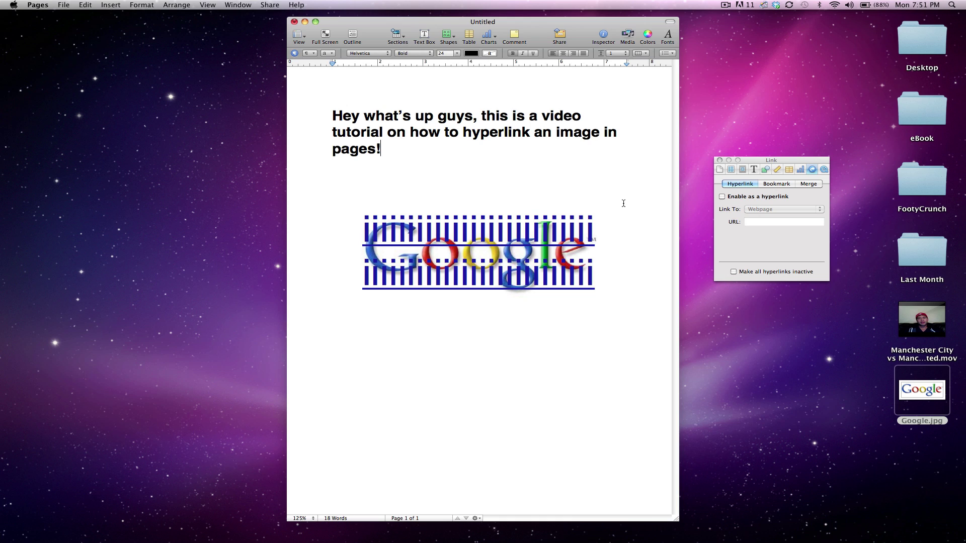
Set the link box's wrap to None and opacity to 0%, then click the logo to open google.com
click(594, 254)
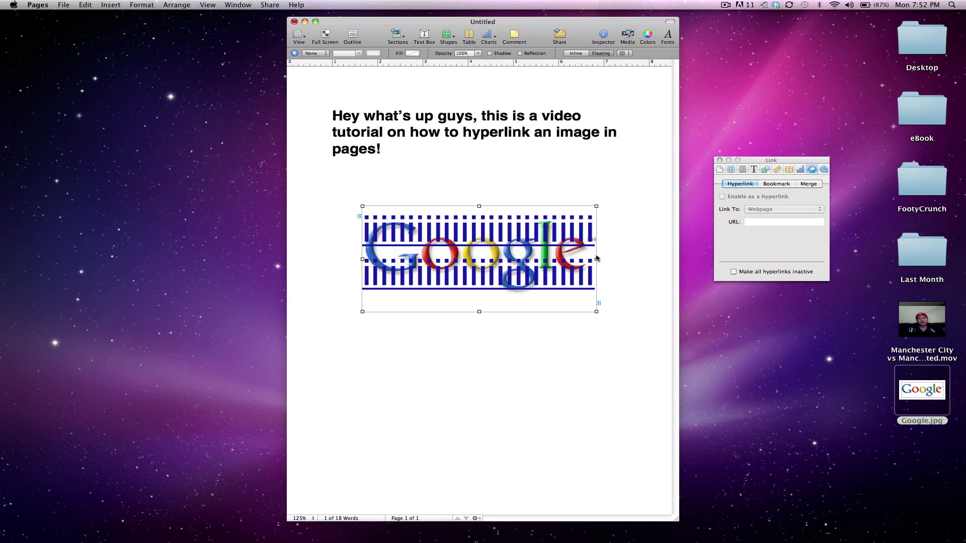
click(624, 52)
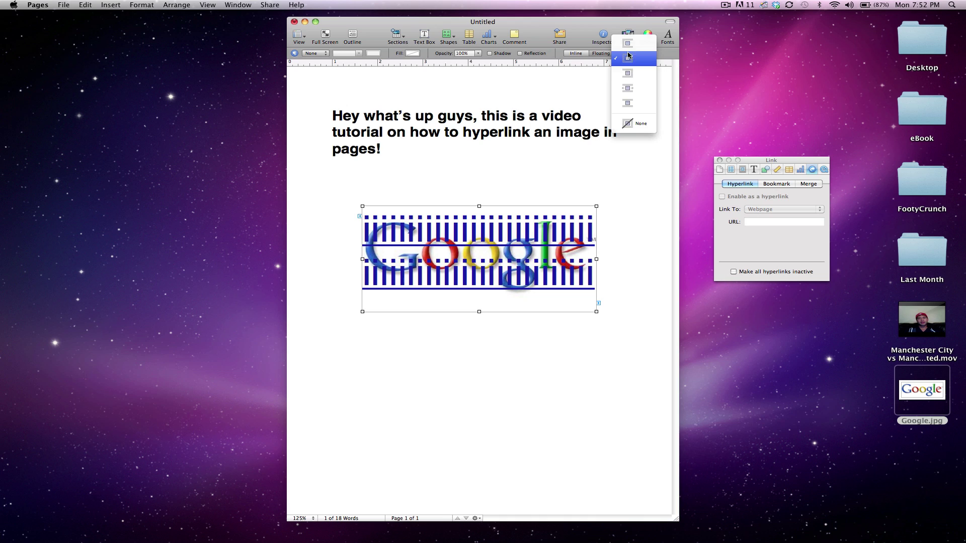
click(637, 125)
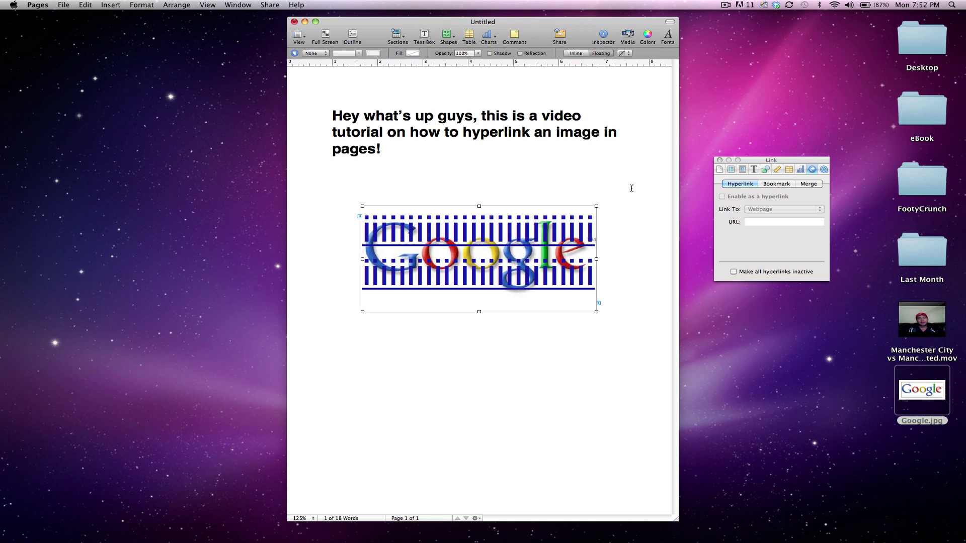
click(478, 53)
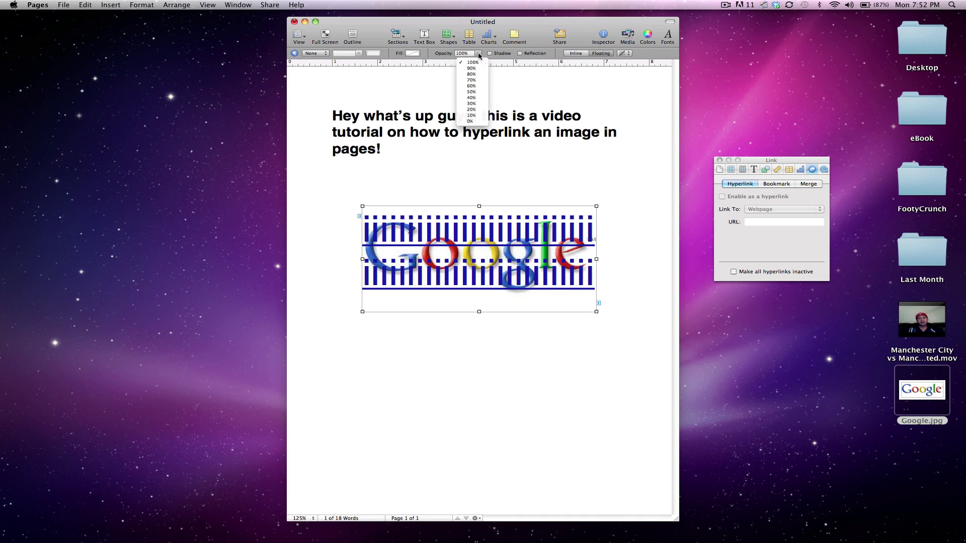
click(471, 121)
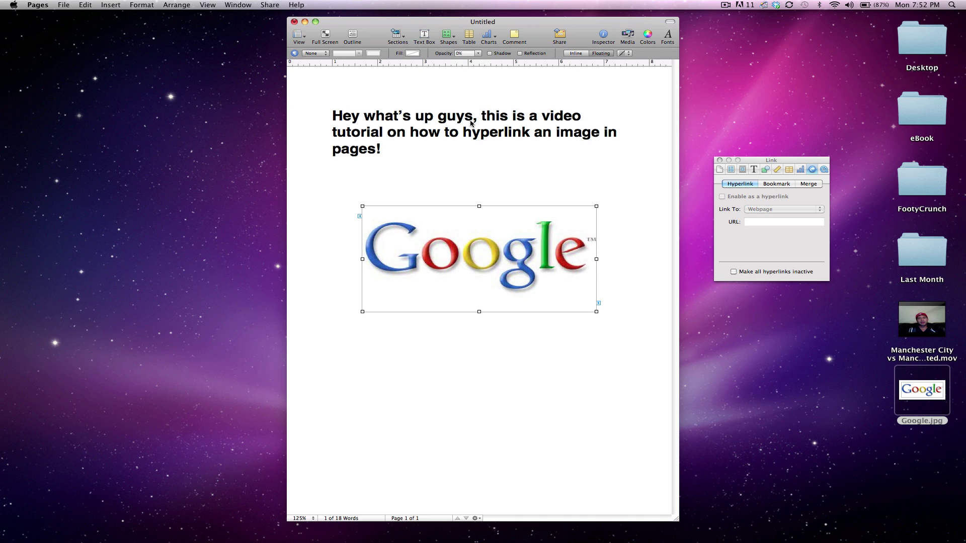
click(631, 166)
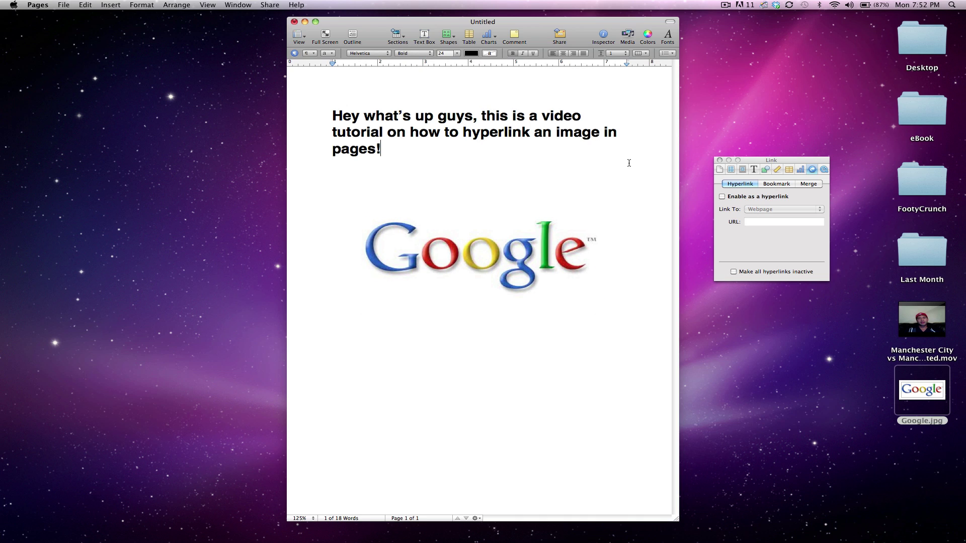
click(487, 254)
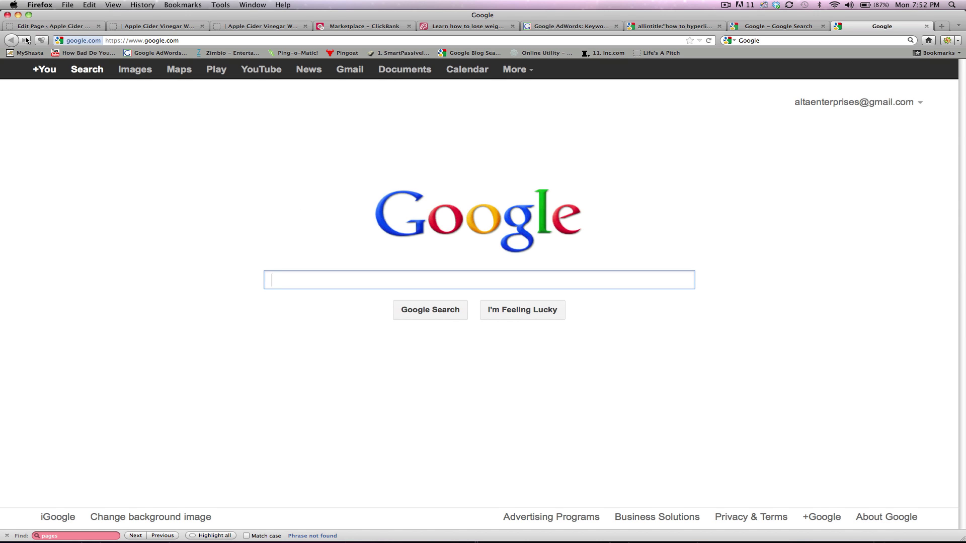
click(18, 16)
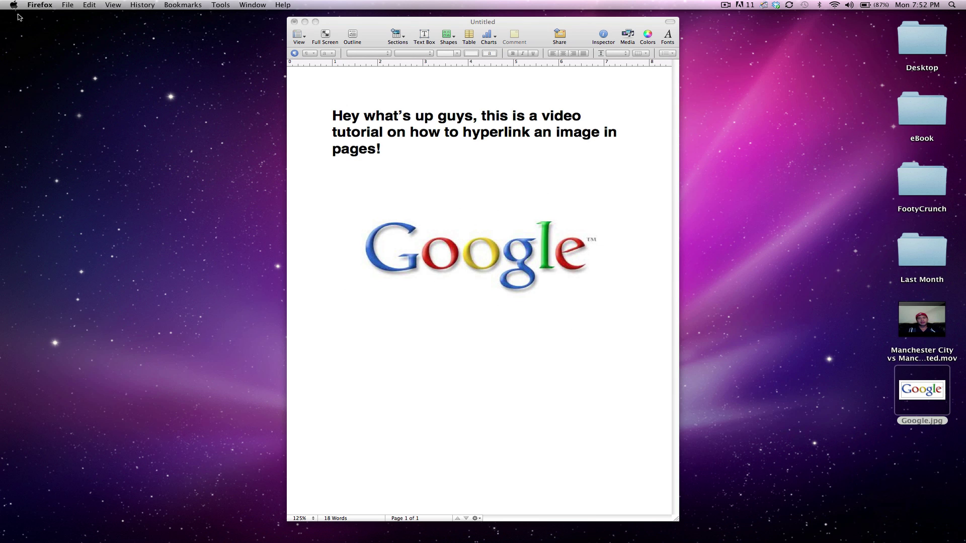